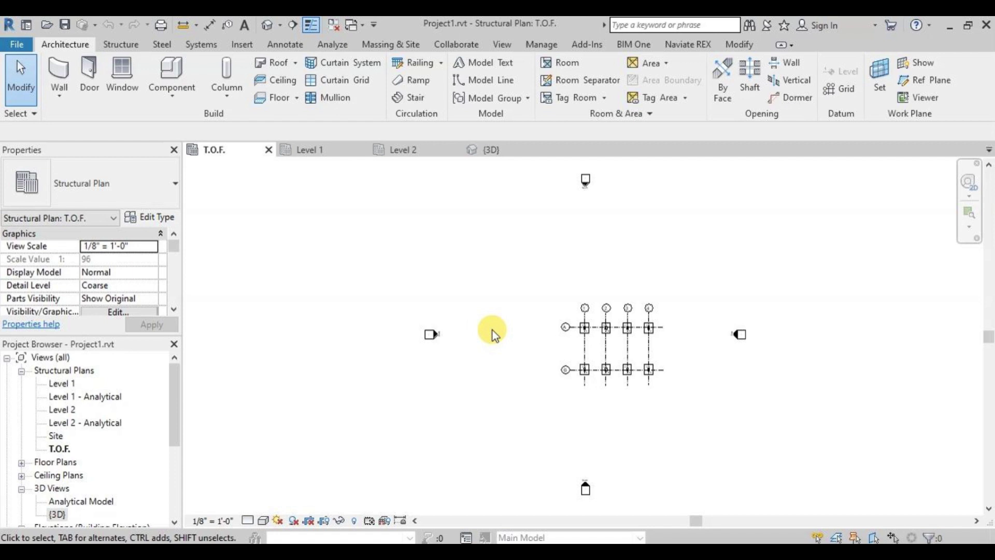
Rename the T.O.F. structural plan as COLUMN AND FOUNDATIONS LAYOUT PLAN, including its corresponding level and views.
{"action": "right_click", "coordinate": [57, 447]}
{"action": "left_click", "coordinate": [101, 332]}
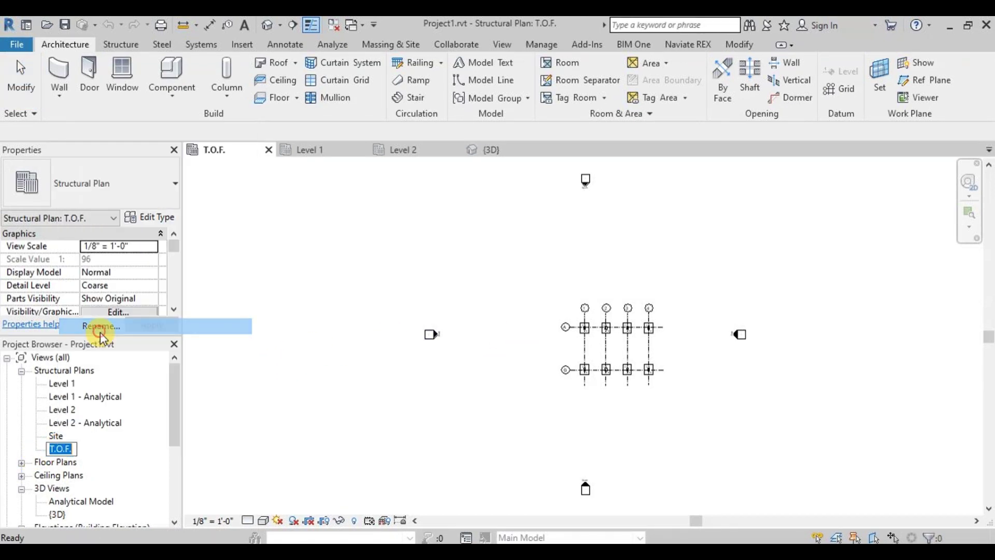
{"action": "type", "text": "COLUMN AND FO"}
{"action": "type", "text": "UNDATIONS LAYOUT P"}
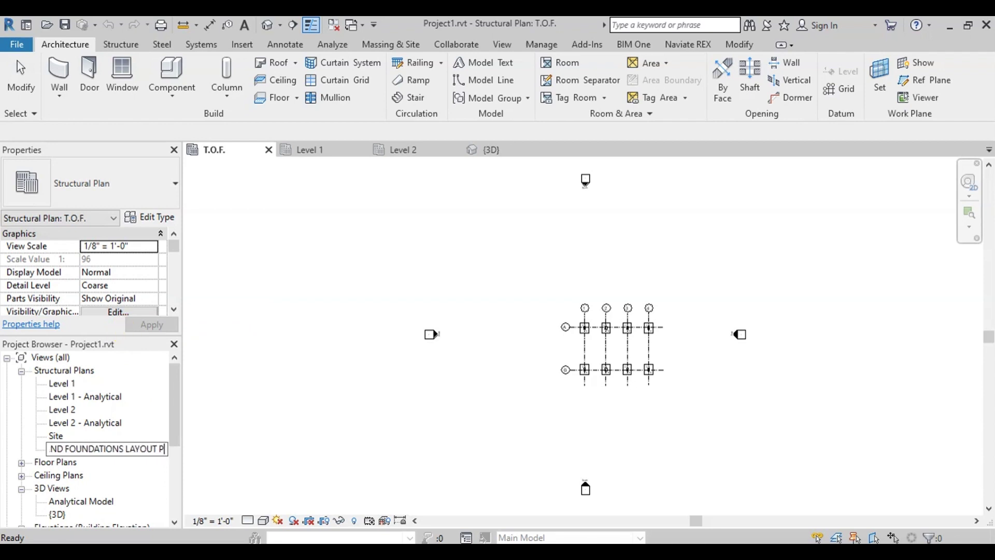
{"action": "type", "text": "LAN"}
{"action": "left_click", "coordinate": [271, 382]}
{"action": "left_click", "coordinate": [542, 297]}
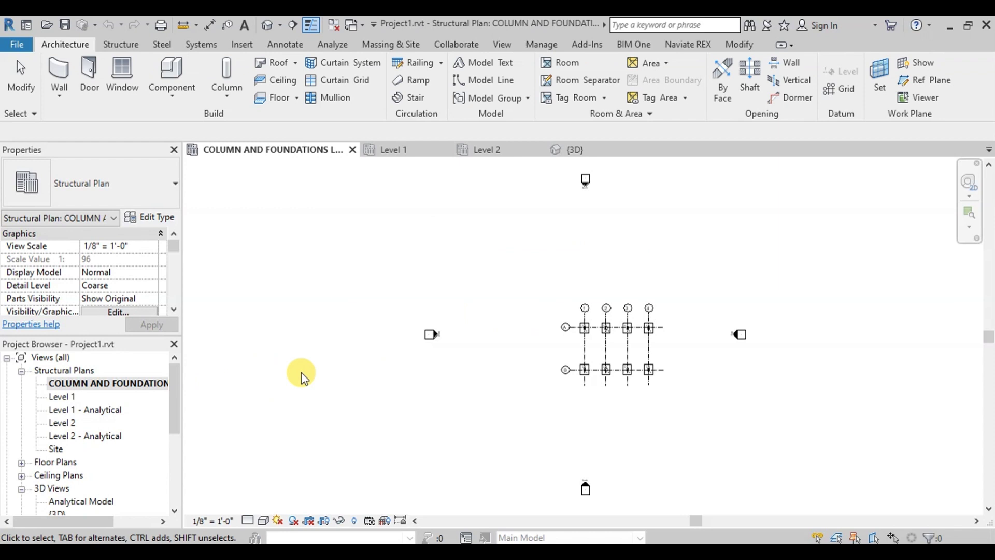
Rename the Level 1 structural plan as PLINTH FRAMING PLAN, including its corresponding level and views.
{"action": "left_click", "coordinate": [72, 396]}
{"action": "right_click", "coordinate": [75, 399]}
{"action": "left_click", "coordinate": [130, 278]}
{"action": "type", "text": "PLIN"}
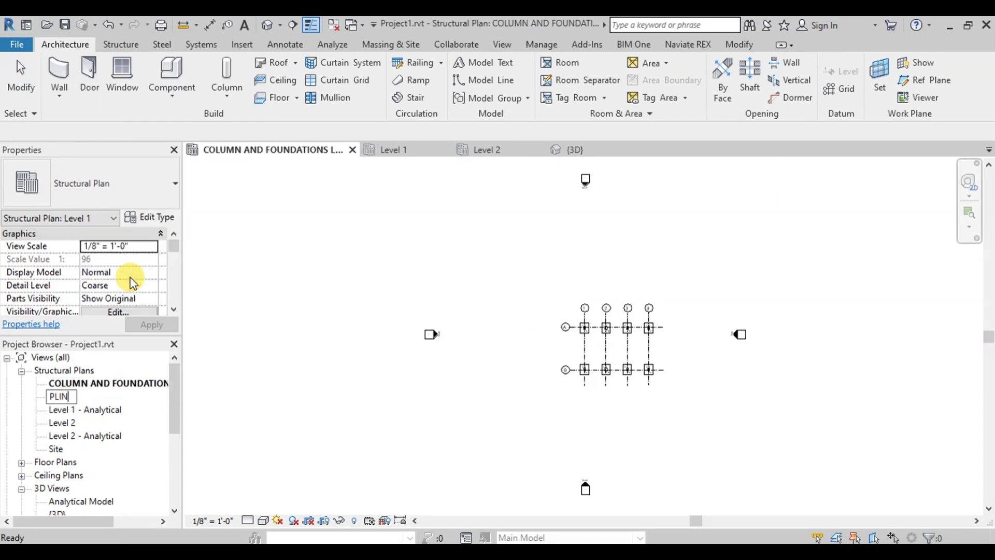
{"action": "type", "text": "TH FRAMING PLAN"}
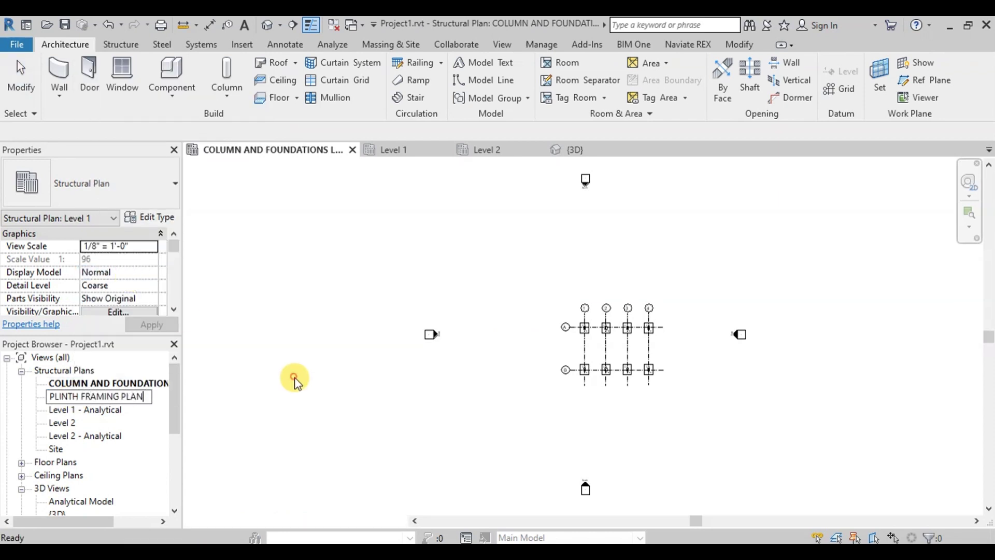
{"action": "left_click", "coordinate": [296, 380]}
{"action": "left_click", "coordinate": [552, 296]}
Rename the Level 2 structural plan as ROOF FRAMING PLAN, including its corresponding level and views.
{"action": "right_click", "coordinate": [72, 408]}
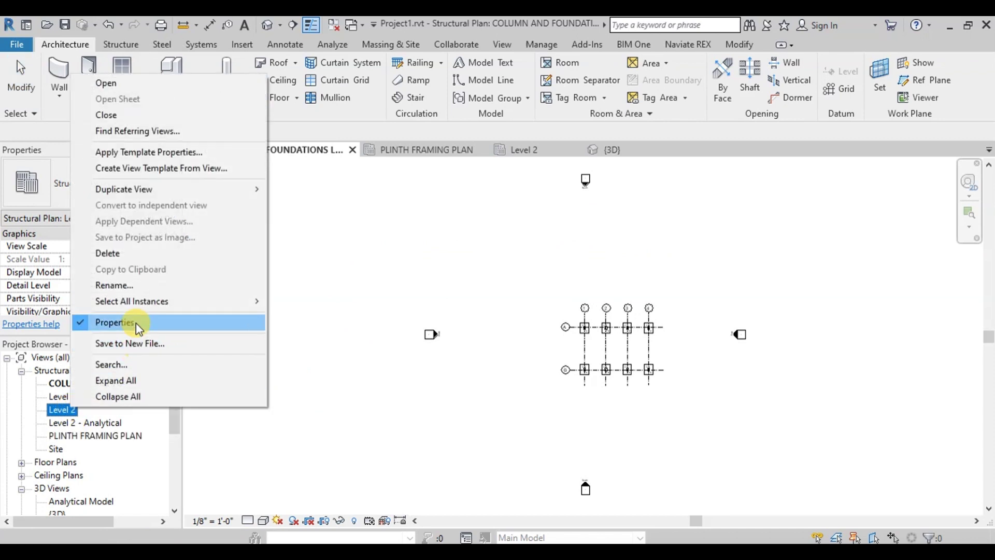
{"action": "left_click", "coordinate": [132, 285]}
{"action": "type", "text": "ROOF FRAMING"}
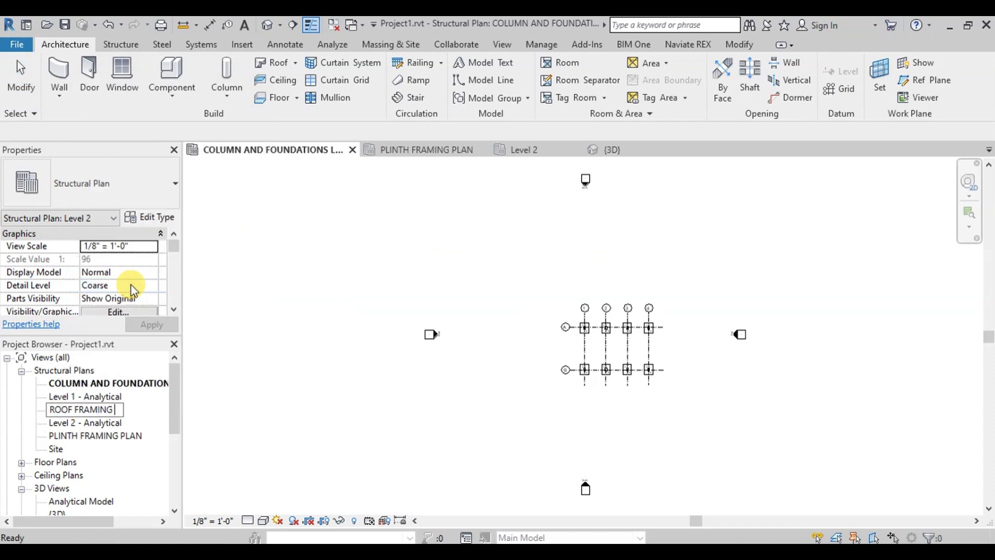
{"action": "type", "text": " PLAN"}
{"action": "left_click", "coordinate": [309, 357]}
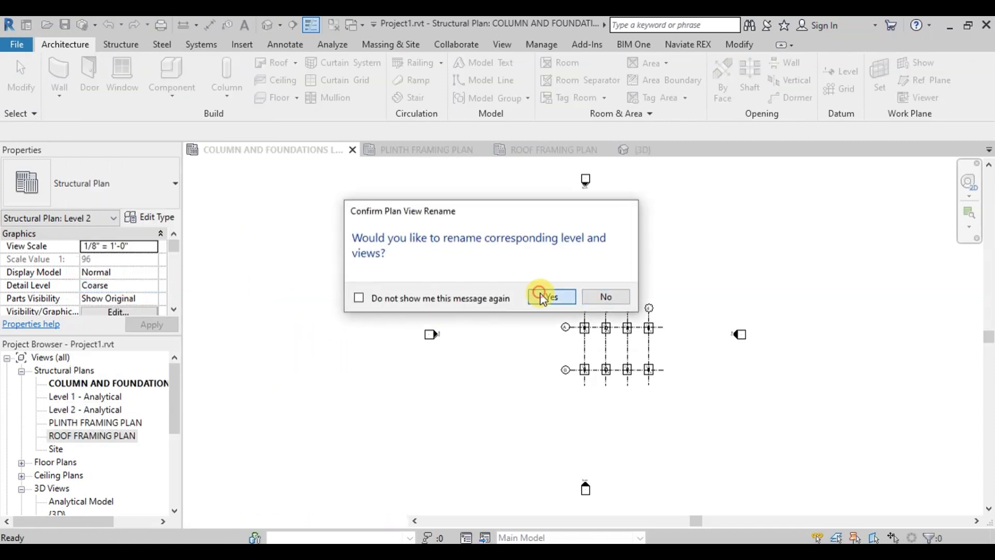
{"action": "left_click", "coordinate": [544, 294]}
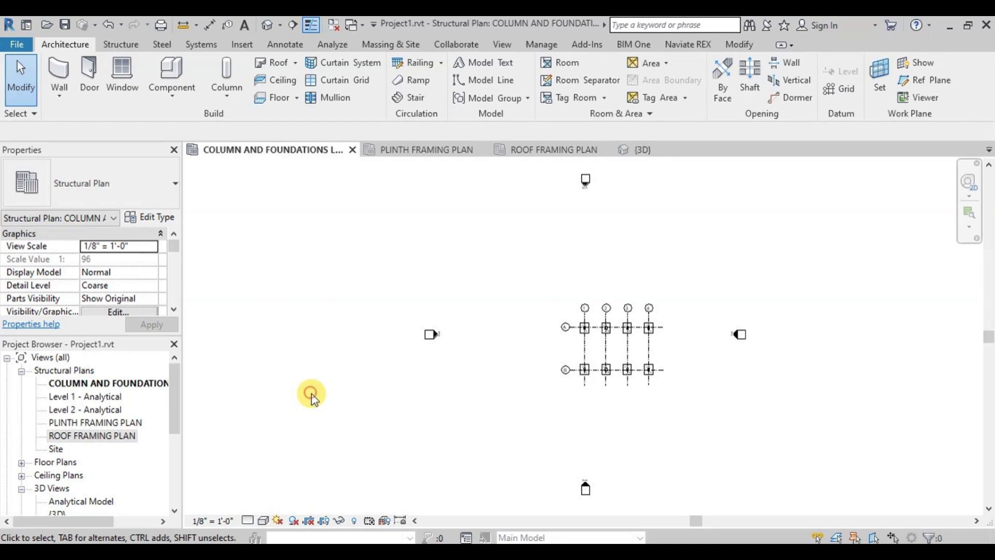
Crop the column and foundations layout plan closely around the grids on all four sides, leaving the elevation markers out, and hide the crop region.
{"action": "left_click", "coordinate": [259, 155]}
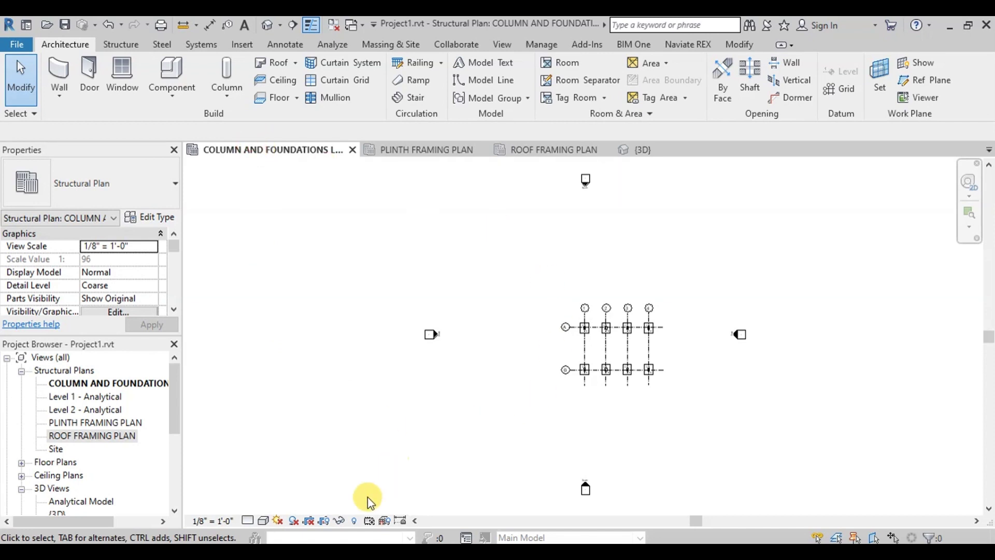
{"action": "left_click", "coordinate": [322, 521]}
{"action": "left_click", "coordinate": [389, 343]}
{"action": "left_click_drag", "start_coordinate": [388, 343], "coordinate": [558, 339]}
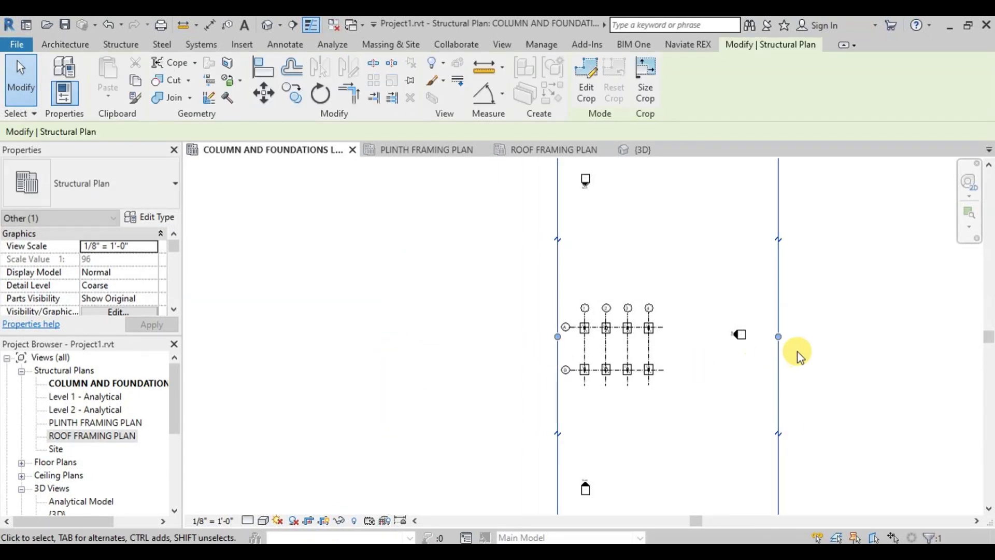
{"action": "left_click_drag", "start_coordinate": [778, 342], "coordinate": [660, 337]}
{"action": "scroll", "coordinate": [611, 262], "scroll_direction": "down", "scroll_amount": 2}
{"action": "left_click_drag", "start_coordinate": [607, 415], "coordinate": [627, 332]}
{"action": "scroll", "coordinate": [664, 287], "scroll_direction": "up", "scroll_amount": 2}
{"action": "left_click_drag", "start_coordinate": [594, 164], "coordinate": [594, 286]}
{"action": "scroll", "coordinate": [644, 413], "scroll_direction": "up", "scroll_amount": 4}
{"action": "left_click", "coordinate": [811, 335]}
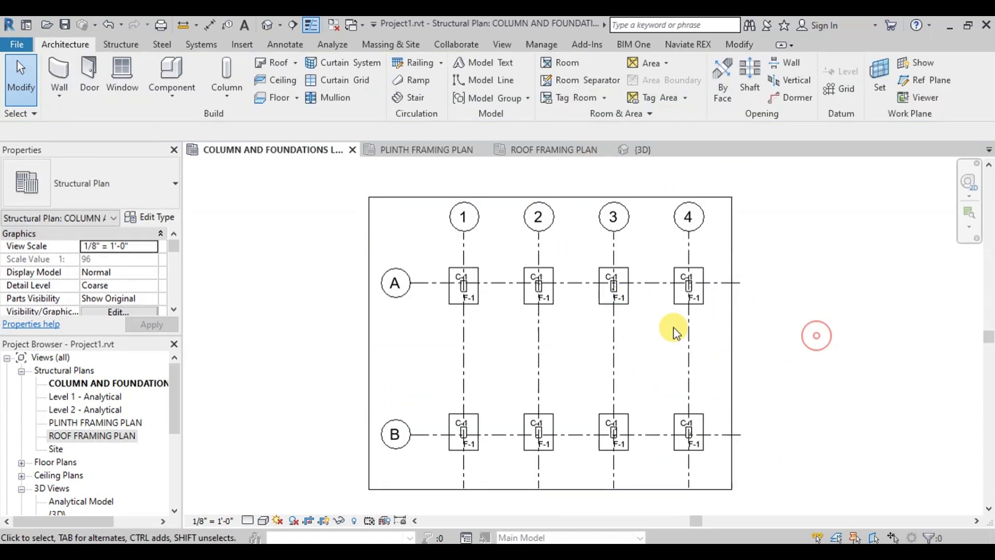
{"action": "left_click", "coordinate": [347, 521]}
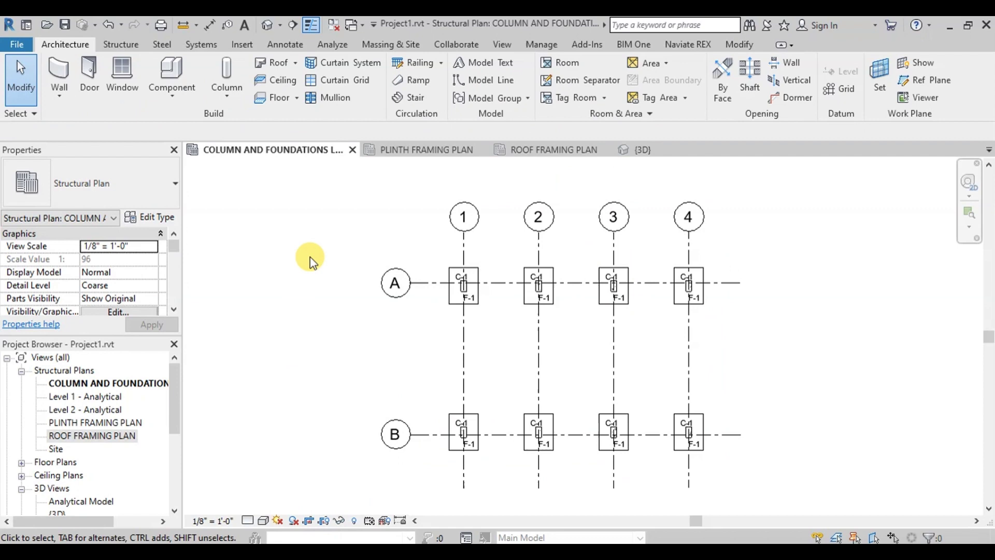
Crop the PLINTH FRAMING PLAN view closely around the building and its grid bubbles, and hide the crop region.
{"action": "left_click", "coordinate": [435, 151]}
{"action": "left_click", "coordinate": [347, 521]}
{"action": "left_click_drag", "start_coordinate": [415, 362], "coordinate": [544, 372]}
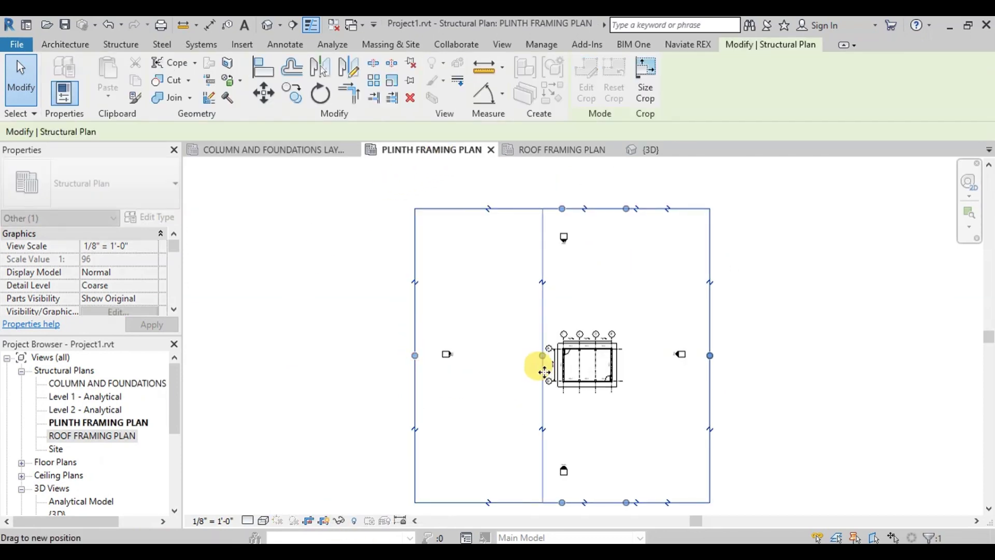
{"action": "left_click_drag", "start_coordinate": [710, 355], "coordinate": [628, 362]}
{"action": "left_click_drag", "start_coordinate": [583, 503], "coordinate": [587, 332]}
Crop the ROOF FRAMING PLAN view closely around the roof slab and its grid bubbles, and hide the crop region.
{"action": "key", "text": "ctrl+Tab"}
{"action": "left_click", "coordinate": [355, 521]}
{"action": "left_click", "coordinate": [388, 338]}
{"action": "left_click_drag", "start_coordinate": [389, 337], "coordinate": [557, 337]}
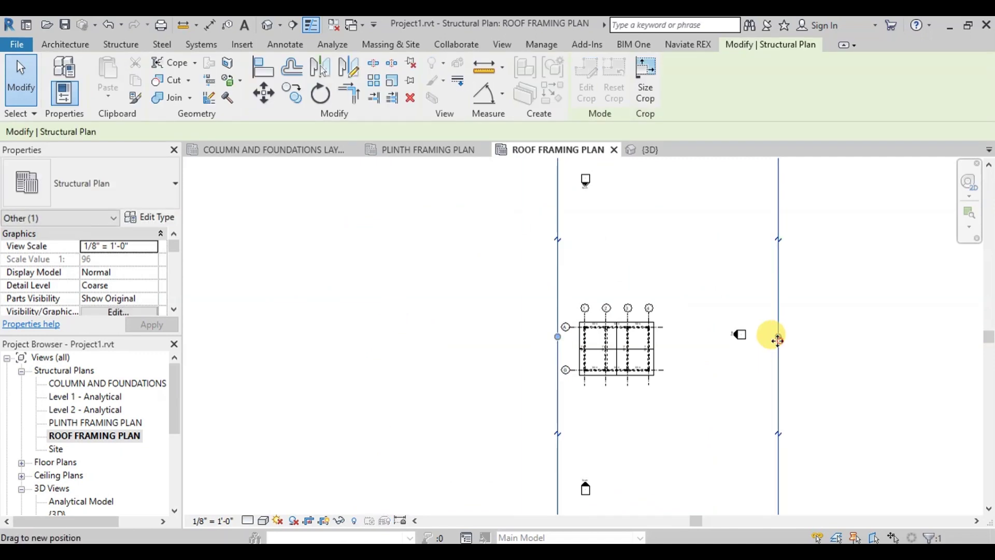
{"action": "left_click_drag", "start_coordinate": [778, 340], "coordinate": [655, 339]}
{"action": "left_click_drag", "start_coordinate": [611, 493], "coordinate": [607, 293]}
{"action": "scroll", "coordinate": [582, 378], "scroll_direction": "up", "scroll_amount": 5}
Crop the {3D} view around the structure and its level labels, and hide the crop region.
{"action": "key", "text": "ctrl+Tab"}
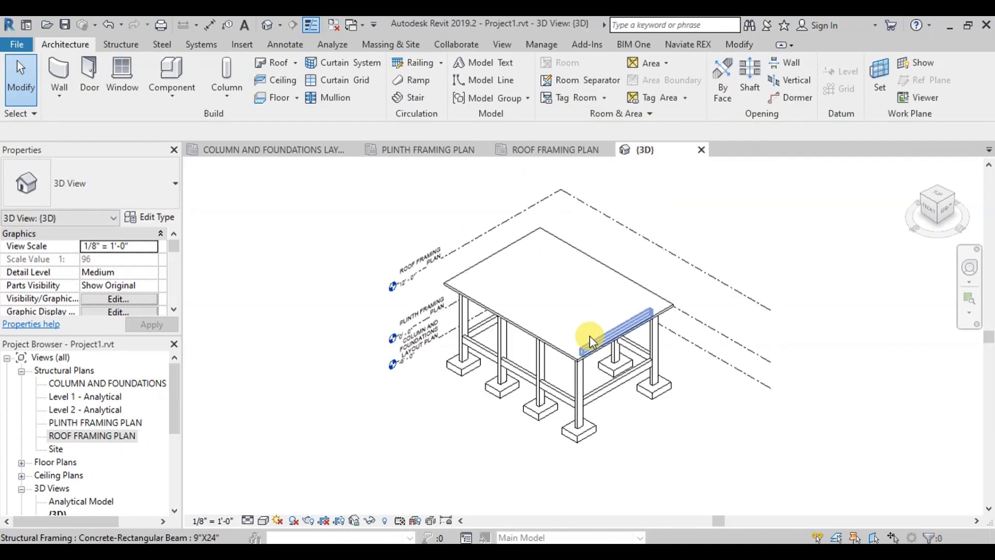
{"action": "scroll", "coordinate": [382, 394], "scroll_direction": "down", "scroll_amount": 3}
{"action": "left_click", "coordinate": [382, 340]}
{"action": "left_click_drag", "start_coordinate": [507, 249], "coordinate": [495, 300]}
{"action": "left_click_drag", "start_coordinate": [618, 373], "coordinate": [547, 368]}
{"action": "scroll", "coordinate": [518, 363], "scroll_direction": "up", "scroll_amount": 4}
{"action": "left_click", "coordinate": [724, 396]}
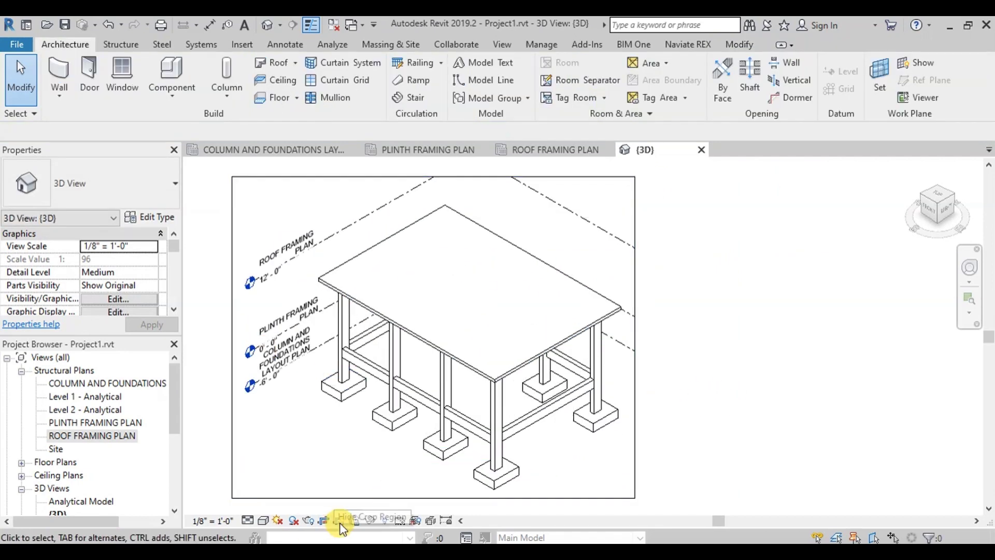
{"action": "left_click", "coordinate": [355, 521]}
{"action": "scroll", "coordinate": [785, 384], "scroll_direction": "down", "scroll_amount": 1}
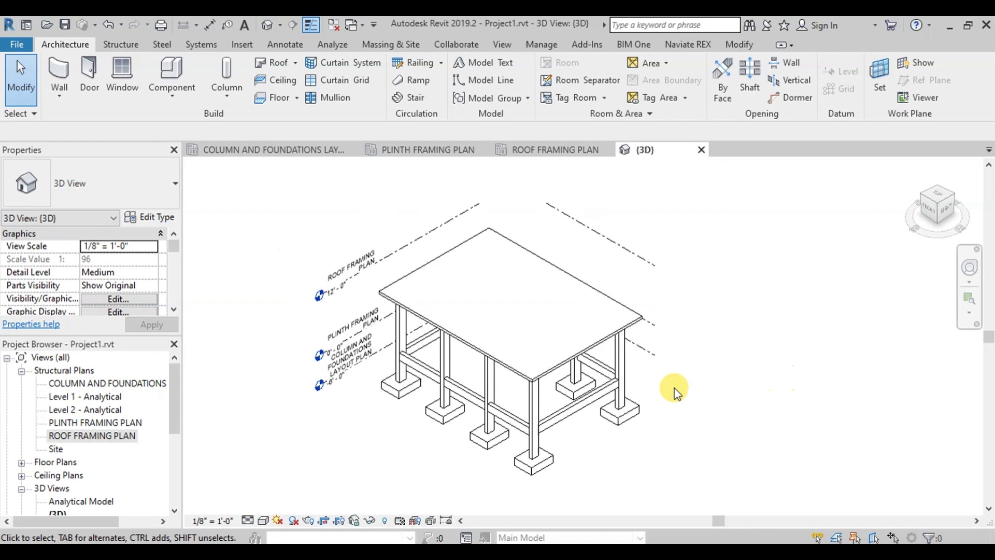
Create a new sheet with the E1 30x42 Horizontal titleblock.
{"action": "scroll", "coordinate": [77, 451], "scroll_direction": "down", "scroll_amount": 1}
{"action": "scroll", "coordinate": [118, 441], "scroll_direction": "down", "scroll_amount": 5}
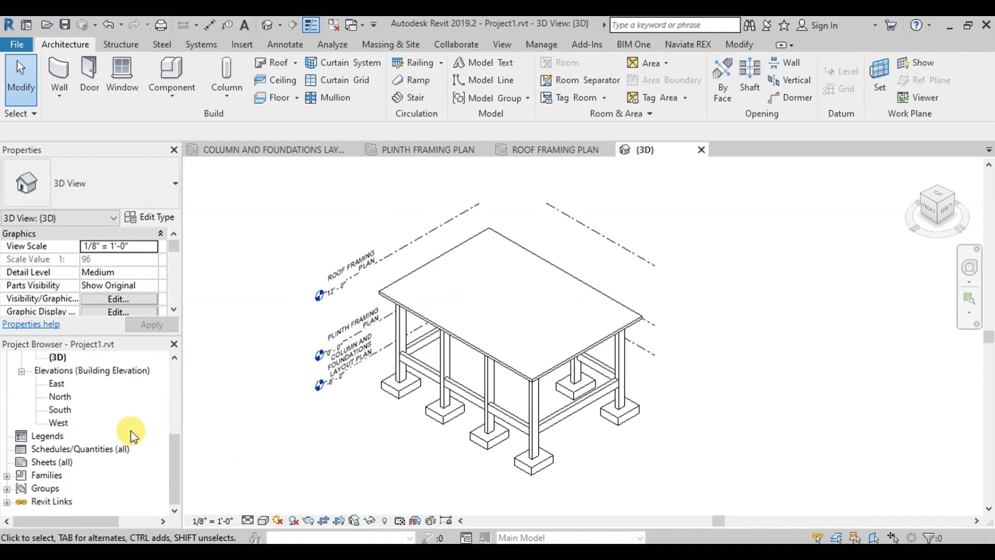
{"action": "left_click", "coordinate": [48, 461]}
{"action": "right_click", "coordinate": [47, 459]}
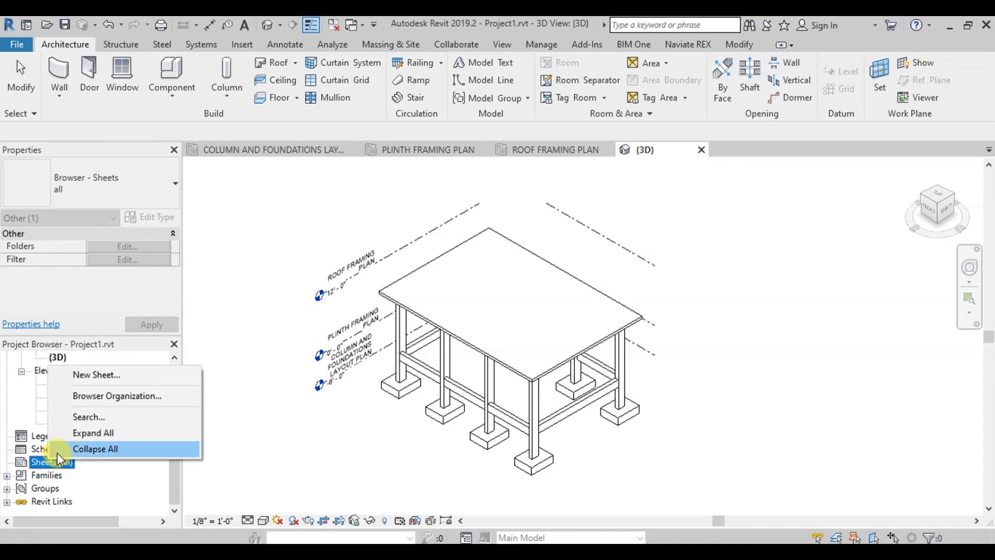
{"action": "left_click", "coordinate": [91, 378]}
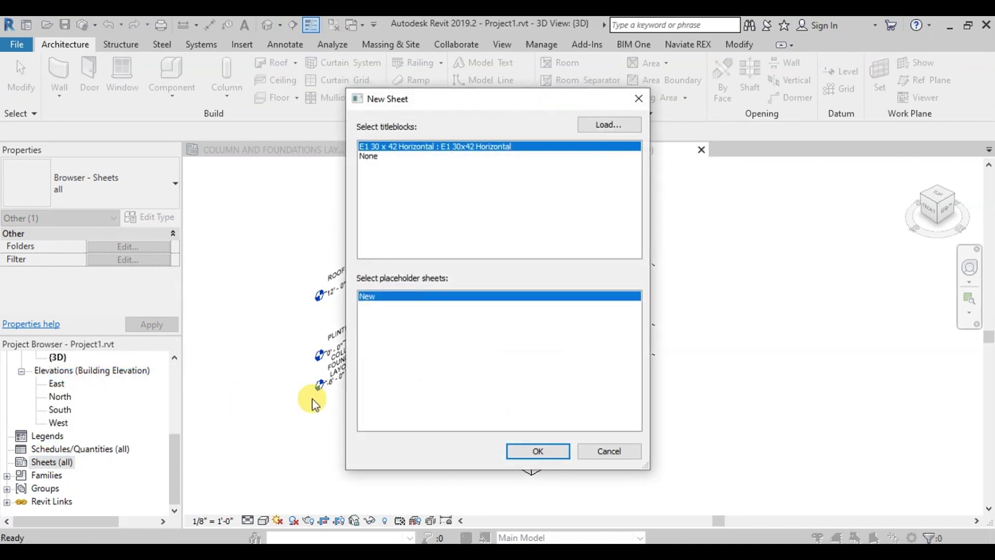
{"action": "left_click", "coordinate": [522, 453]}
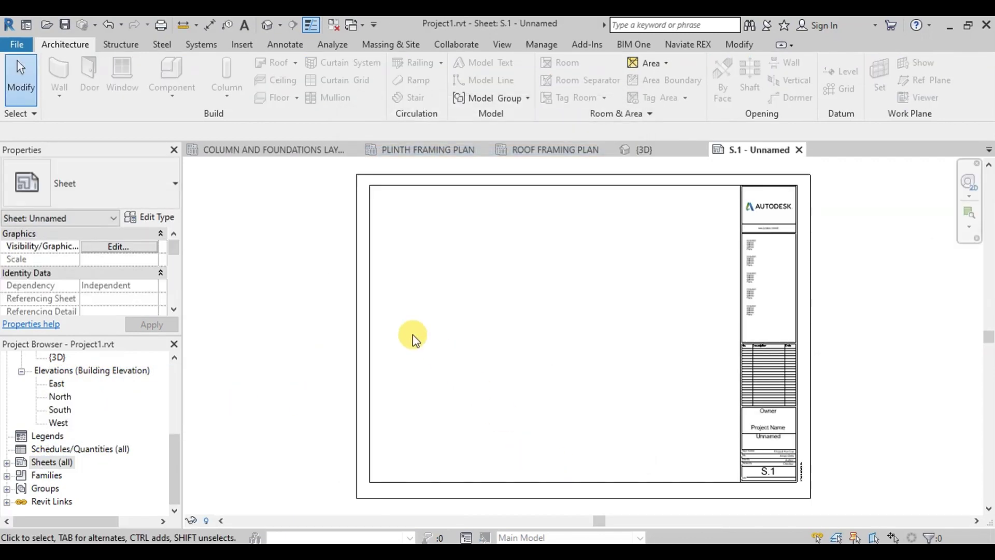
Try placing the COLUMN AND FOUNDATIONS LAYOUT PLAN view in the sheet's upper-left corner and inspect its size and title.
{"action": "scroll", "coordinate": [109, 393], "scroll_direction": "up", "scroll_amount": 4}
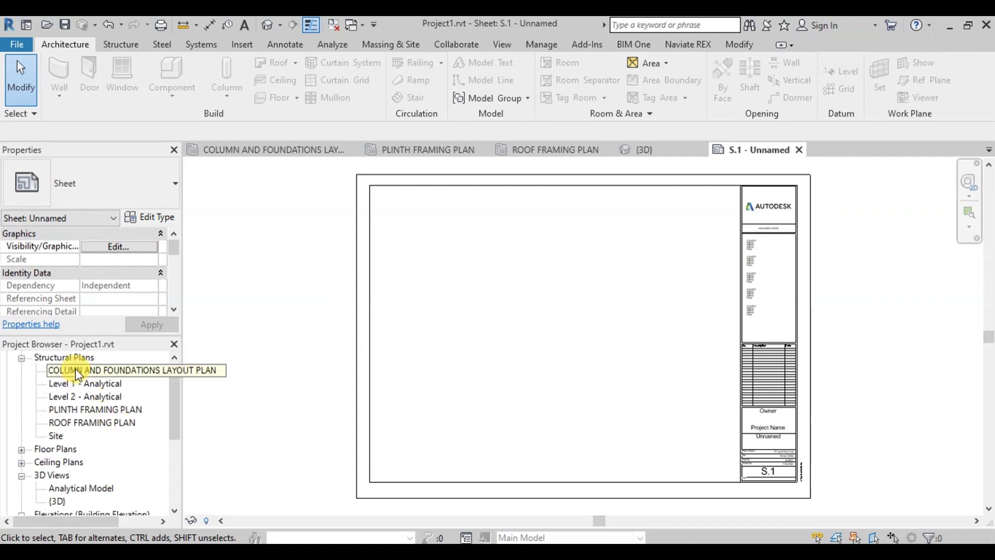
{"action": "left_click_drag", "start_coordinate": [72, 371], "coordinate": [369, 336]}
{"action": "left_click_drag", "start_coordinate": [424, 279], "coordinate": [422, 278]}
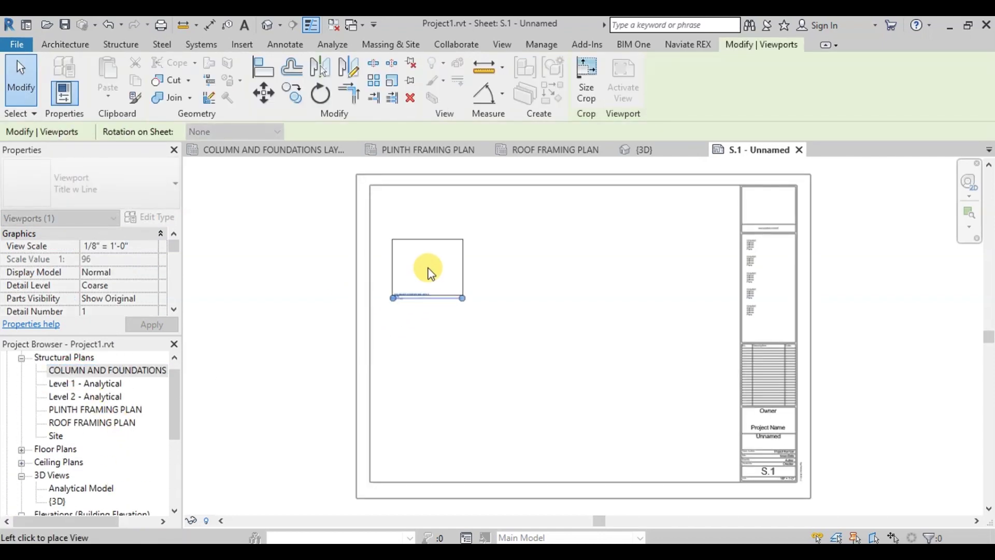
{"action": "left_click", "coordinate": [420, 232]}
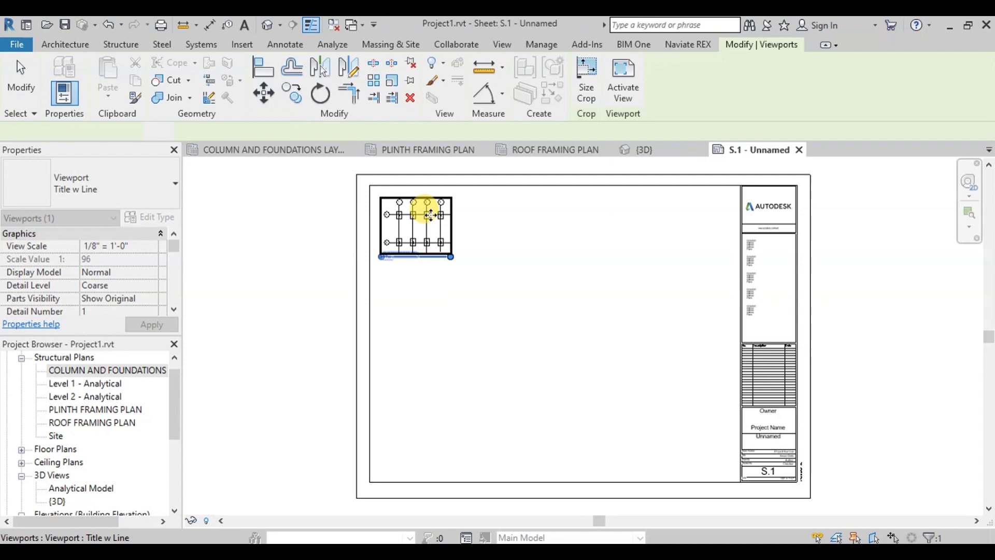
{"action": "scroll", "coordinate": [418, 293], "scroll_direction": "up", "scroll_amount": 2}
{"action": "scroll", "coordinate": [427, 280], "scroll_direction": "up", "scroll_amount": 3}
{"action": "scroll", "coordinate": [357, 298], "scroll_direction": "up", "scroll_amount": 2}
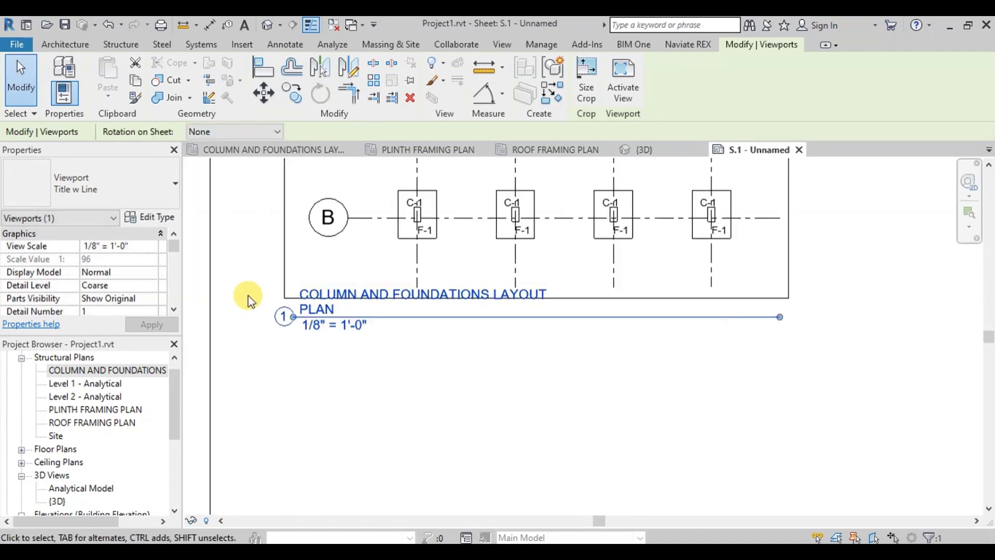
{"action": "scroll", "coordinate": [356, 406], "scroll_direction": "down", "scroll_amount": 4}
Delete the column and foundations plan viewport from the sheet.
{"action": "left_click", "coordinate": [384, 393]}
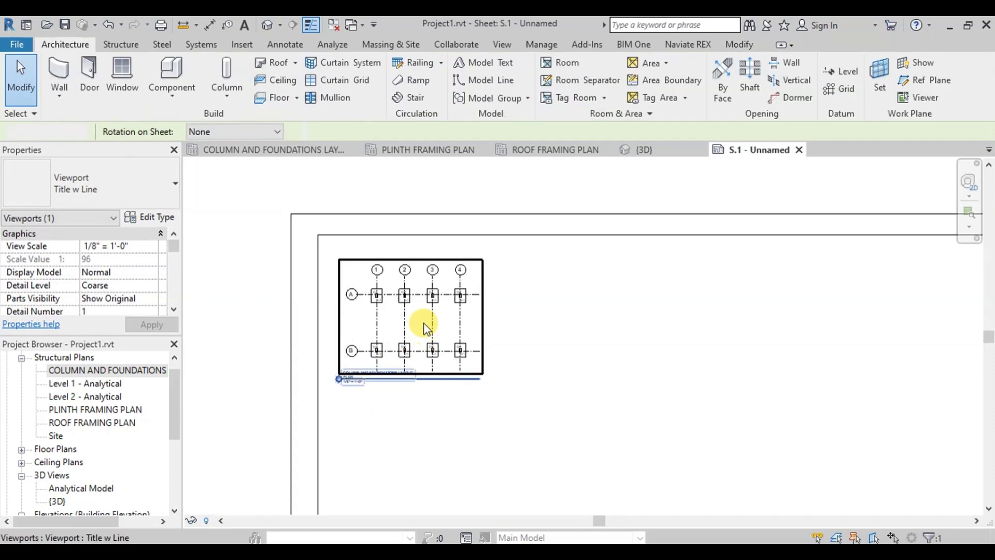
{"action": "left_click", "coordinate": [413, 267]}
{"action": "key", "text": "Delete"}
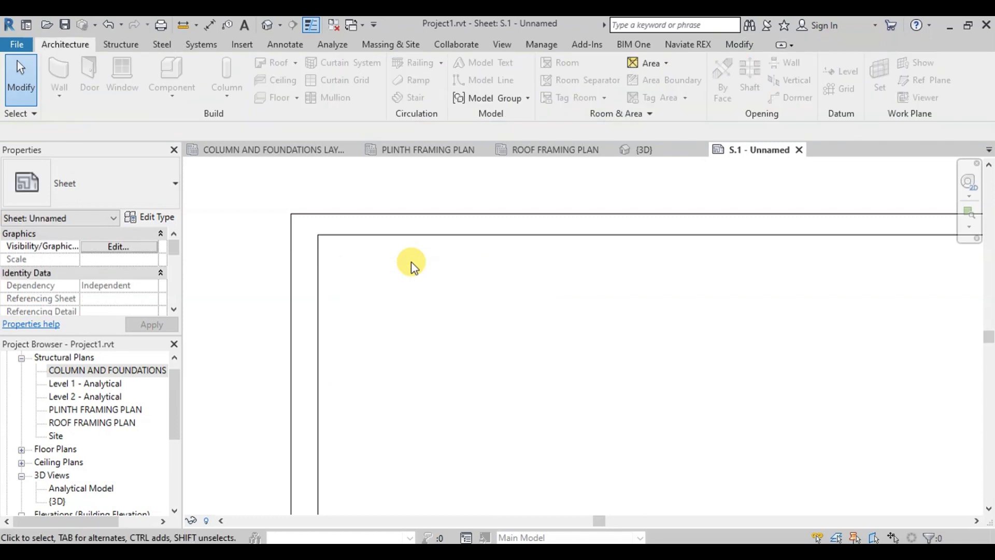
Set the view scale of the column and foundations, plinth framing and roof framing plans to 1/4" = 1'-0".
{"action": "left_click", "coordinate": [231, 155]}
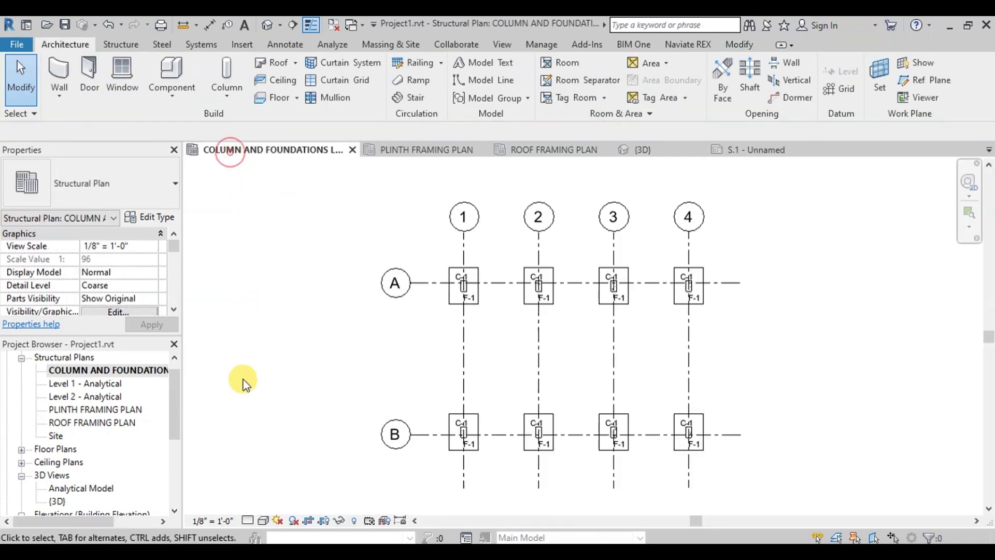
{"action": "left_click", "coordinate": [216, 518]}
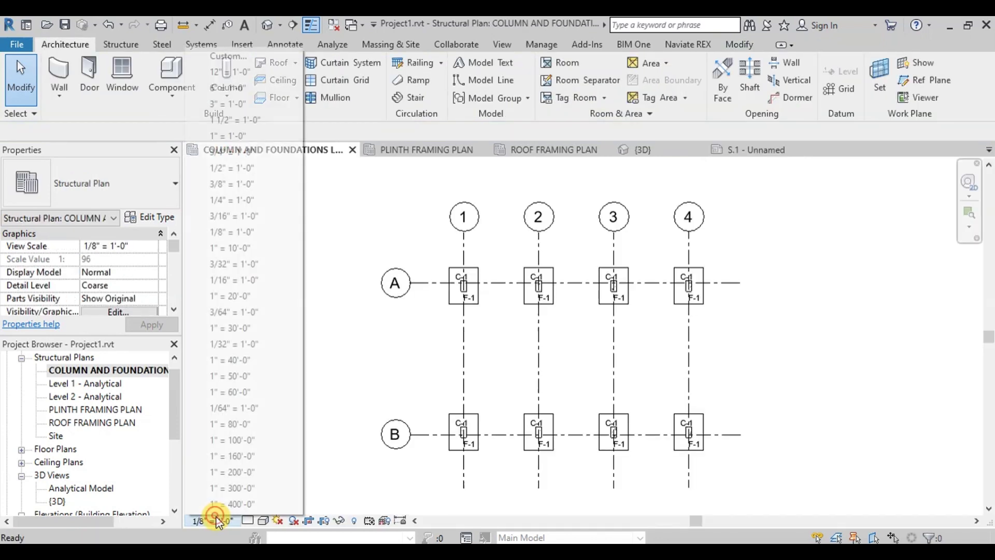
{"action": "left_click", "coordinate": [252, 201]}
{"action": "left_click", "coordinate": [395, 150]}
{"action": "left_click", "coordinate": [213, 520]}
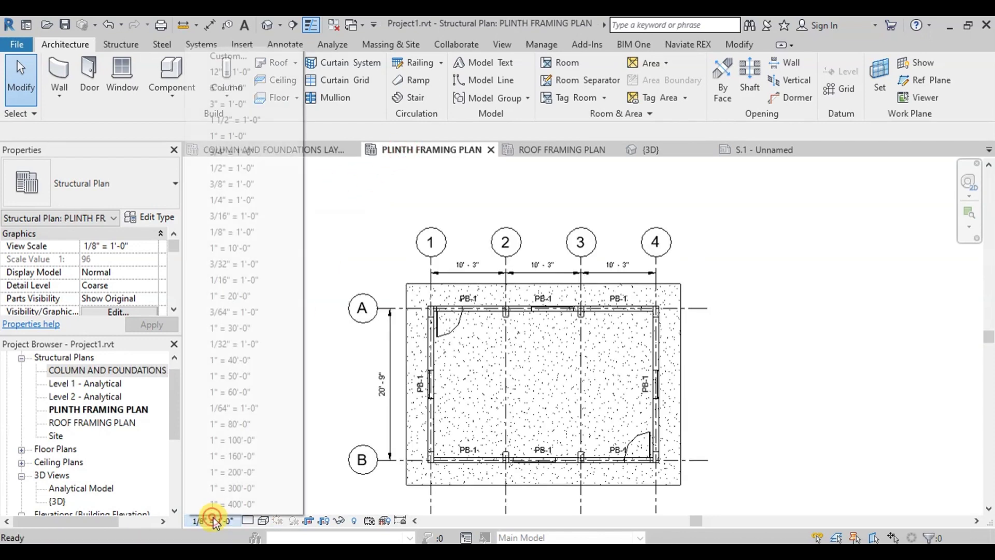
{"action": "left_click", "coordinate": [240, 205]}
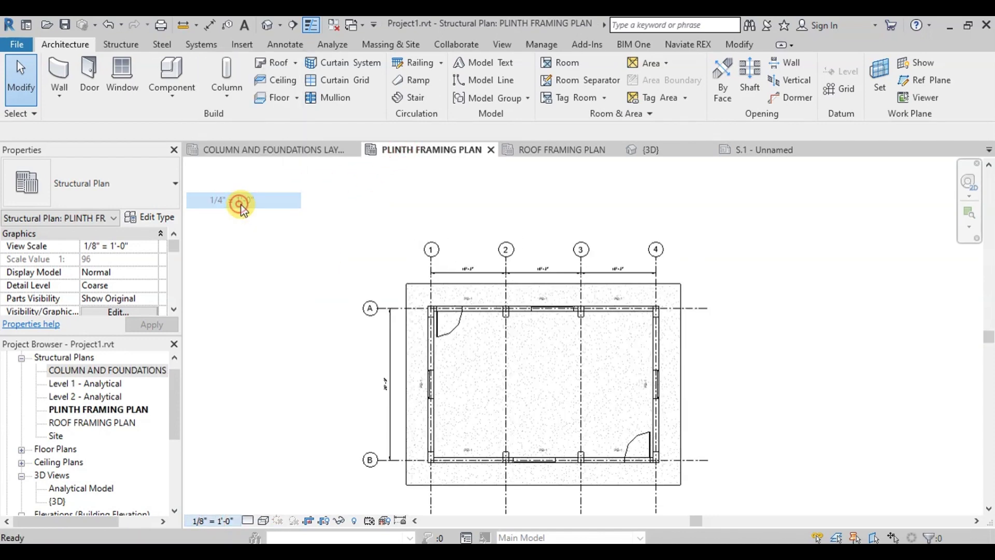
{"action": "left_click", "coordinate": [532, 152]}
{"action": "left_click", "coordinate": [206, 520]}
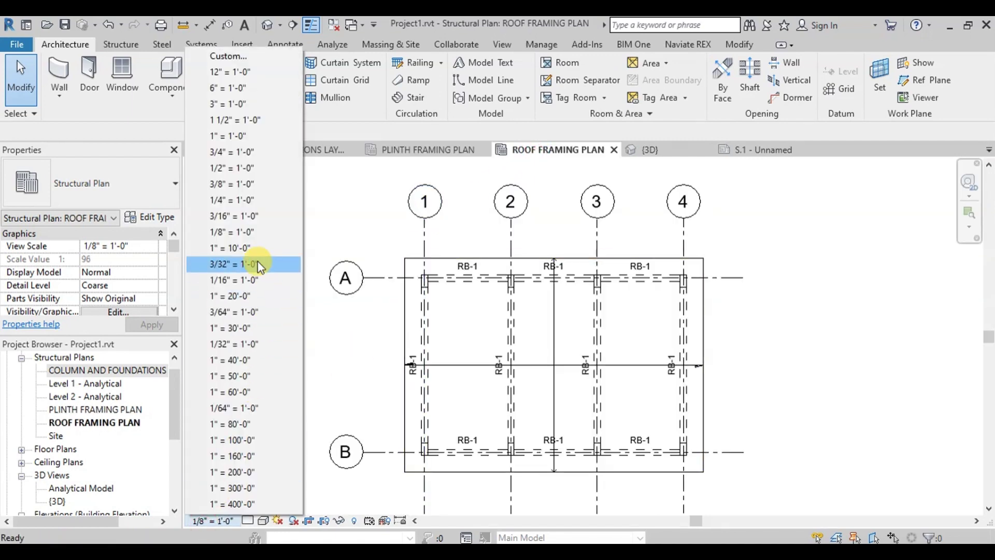
{"action": "left_click", "coordinate": [238, 201]}
Set the view scale of the {3D} view to 1/4" = 1'-0".
{"action": "left_click", "coordinate": [654, 151]}
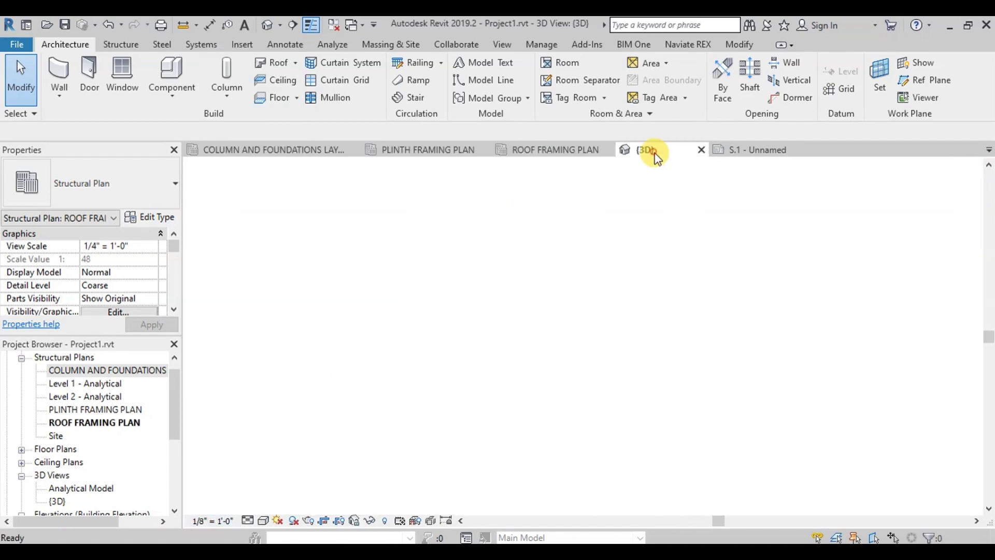
{"action": "left_click", "coordinate": [213, 521]}
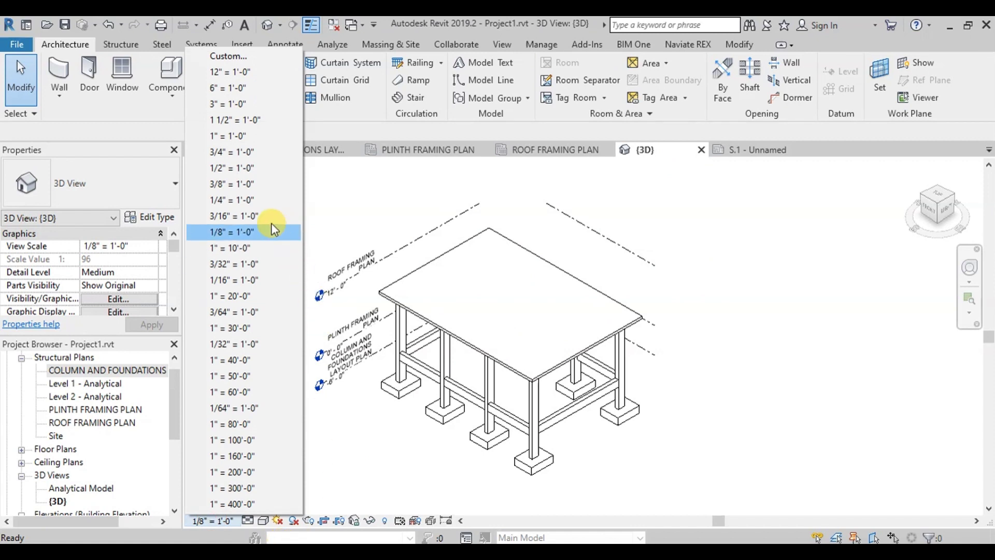
{"action": "left_click", "coordinate": [248, 202]}
Place the COLUMN AND FOUNDATIONS LAYOUT PLAN view in the upper-left area of sheet S.1.
{"action": "left_click", "coordinate": [762, 149]}
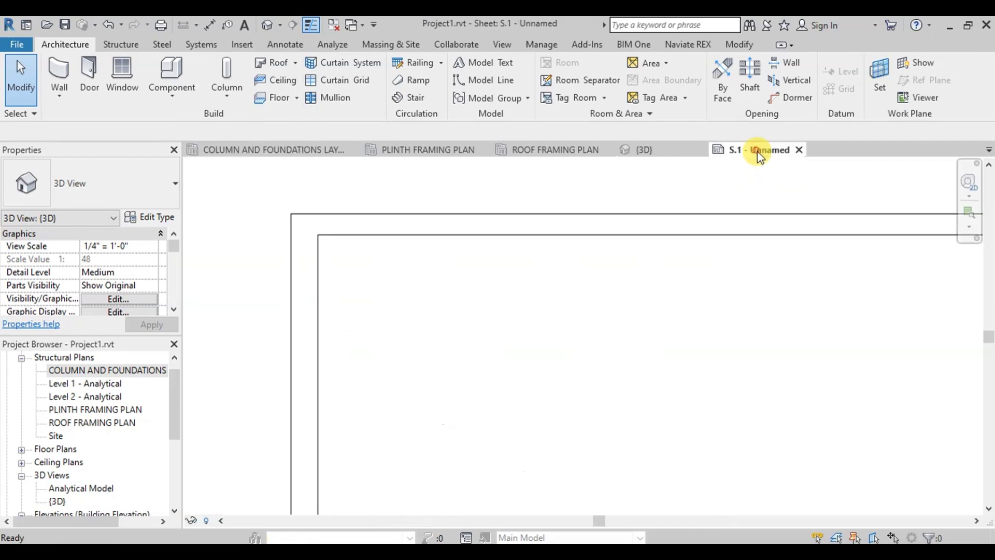
{"action": "scroll", "coordinate": [321, 285], "scroll_direction": "down", "scroll_amount": 4}
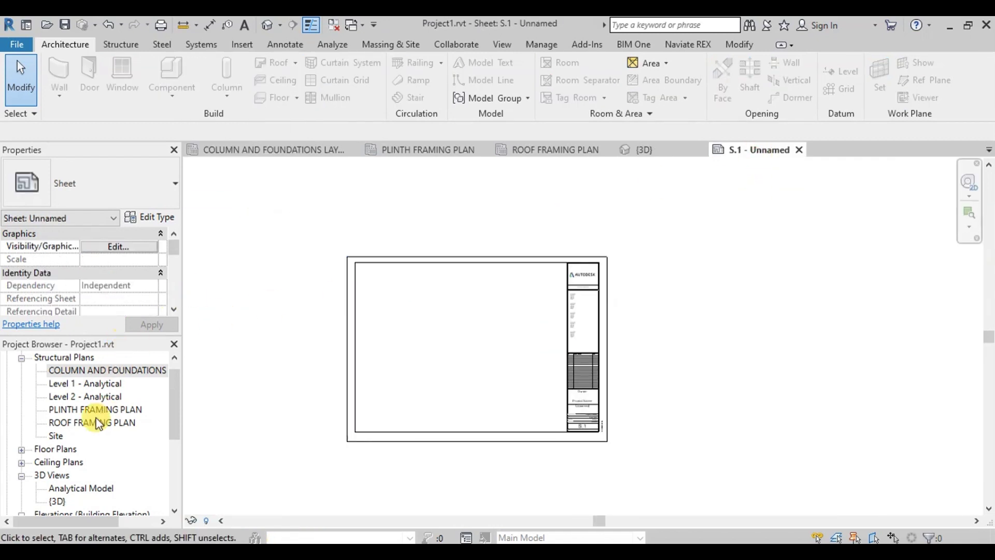
{"action": "left_click_drag", "start_coordinate": [91, 370], "coordinate": [324, 357]}
{"action": "left_click_drag", "start_coordinate": [405, 301], "coordinate": [402, 296]}
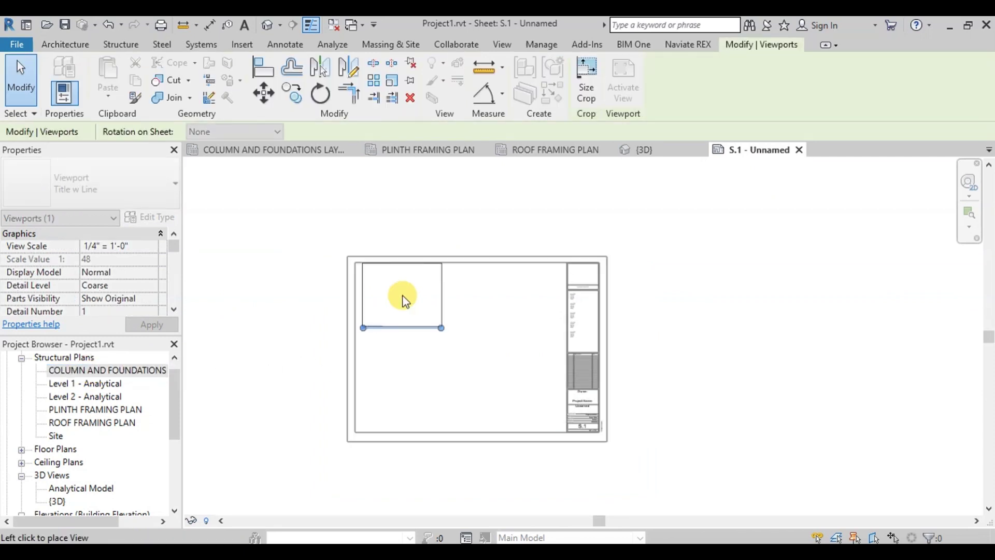
{"action": "scroll", "coordinate": [409, 300], "scroll_direction": "up", "scroll_amount": 1}
{"action": "scroll", "coordinate": [409, 301], "scroll_direction": "up", "scroll_amount": 2}
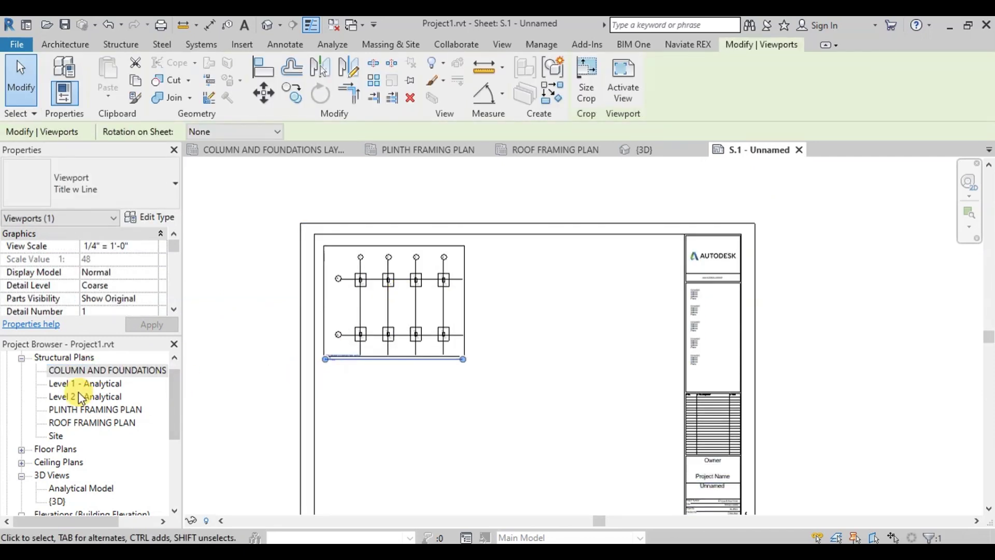
Place the PLINTH FRAMING PLAN view on the sheet, to the right of and level with the column and foundations plan.
{"action": "left_click_drag", "start_coordinate": [79, 409], "coordinate": [560, 303]}
{"action": "left_click", "coordinate": [560, 303]}
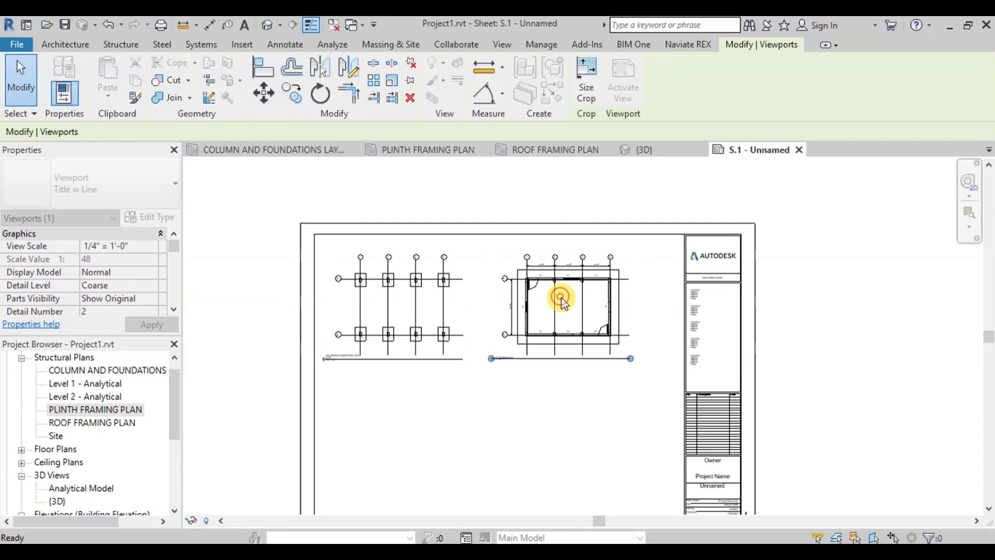
{"action": "key", "text": "Escape"}
Place the ROOF FRAMING PLAN view on the sheet, aligned below the column and foundations plan.
{"action": "scroll", "coordinate": [486, 390], "scroll_direction": "down", "scroll_amount": 1}
{"action": "scroll", "coordinate": [486, 390], "scroll_direction": "up", "scroll_amount": 1}
{"action": "left_click_drag", "start_coordinate": [94, 422], "coordinate": [406, 399]}
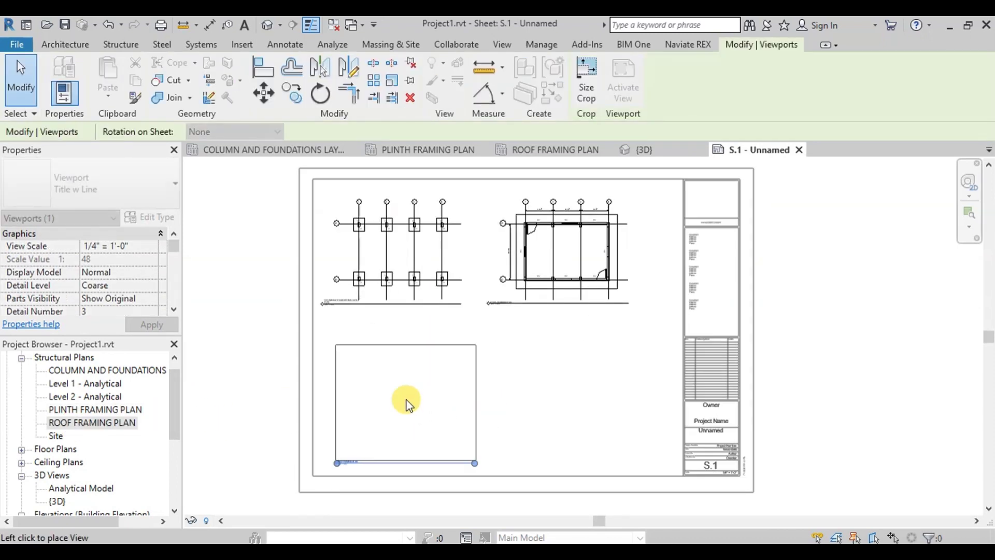
{"action": "left_click", "coordinate": [398, 384]}
{"action": "key", "text": "Escape"}
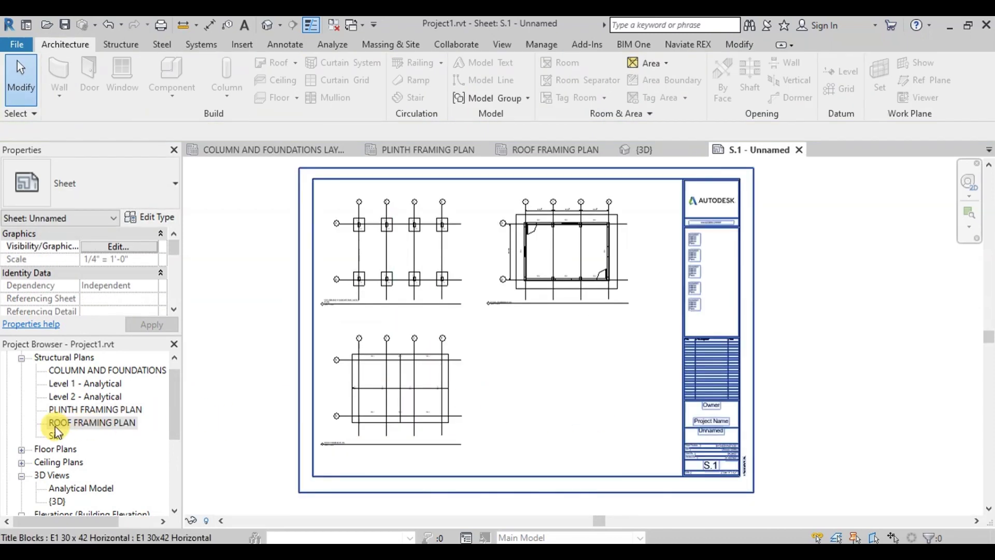
Place the {3D} view on the sheet beneath the plinth framing plan, beside the roof framing plan.
{"action": "scroll", "coordinate": [56, 446], "scroll_direction": "down", "scroll_amount": 2}
{"action": "left_click_drag", "start_coordinate": [55, 474], "coordinate": [577, 389]}
{"action": "left_click", "coordinate": [566, 389]}
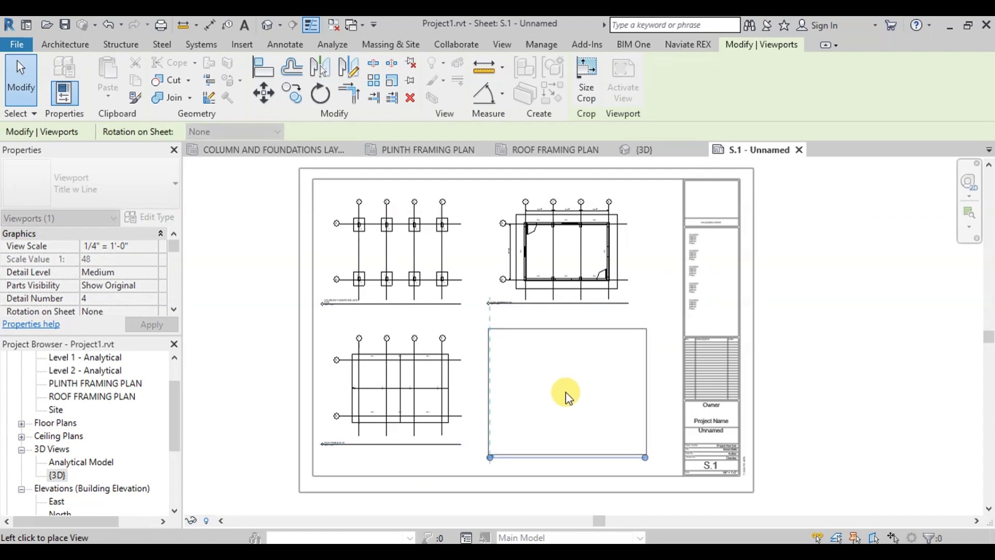
{"action": "key", "text": "Escape"}
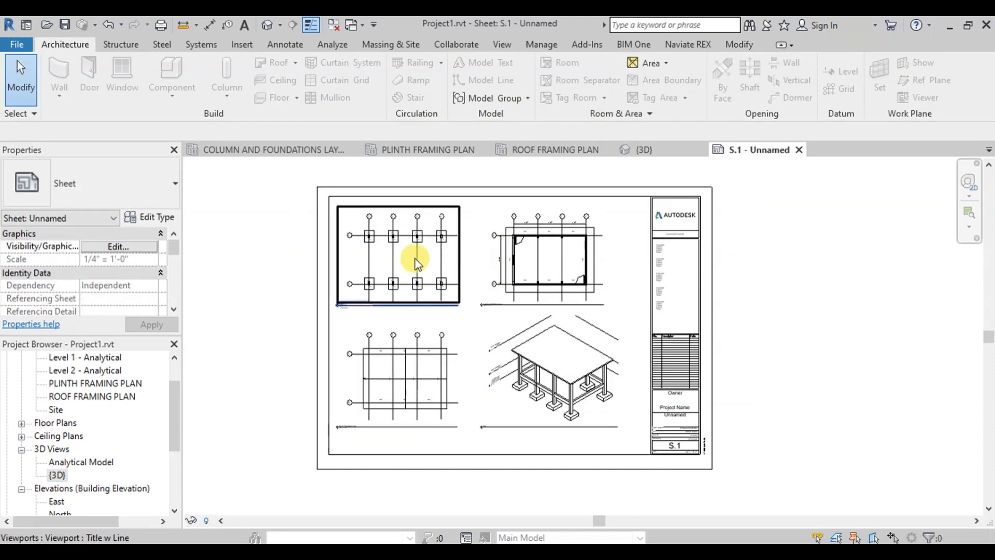
Activate the plinth framing plan viewport on the sheet and hide the linked Arch.rvt model in its visibility/graphic overrides.
{"action": "scroll", "coordinate": [378, 227], "scroll_direction": "up", "scroll_amount": 5}
{"action": "scroll", "coordinate": [394, 280], "scroll_direction": "down", "scroll_amount": 3}
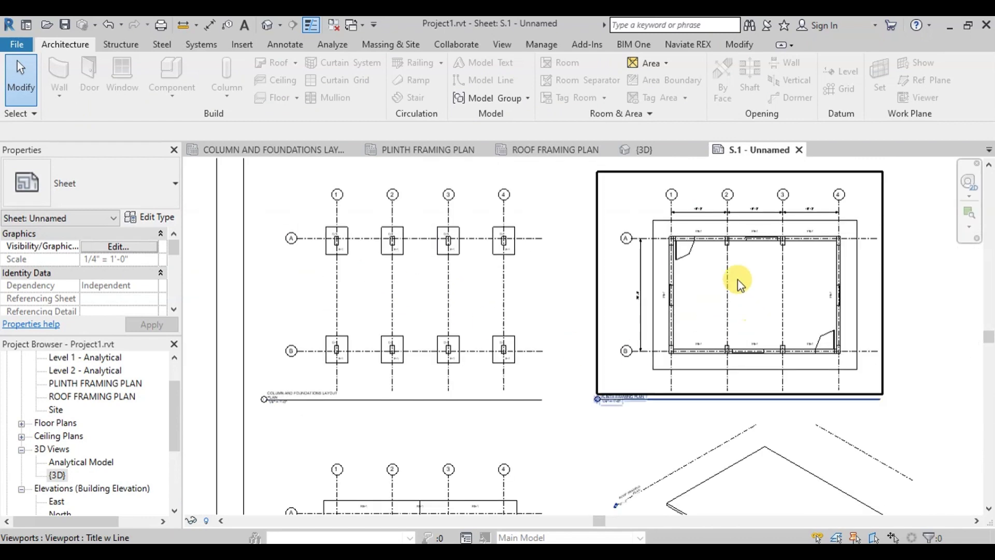
{"action": "scroll", "coordinate": [740, 282], "scroll_direction": "up", "scroll_amount": 4}
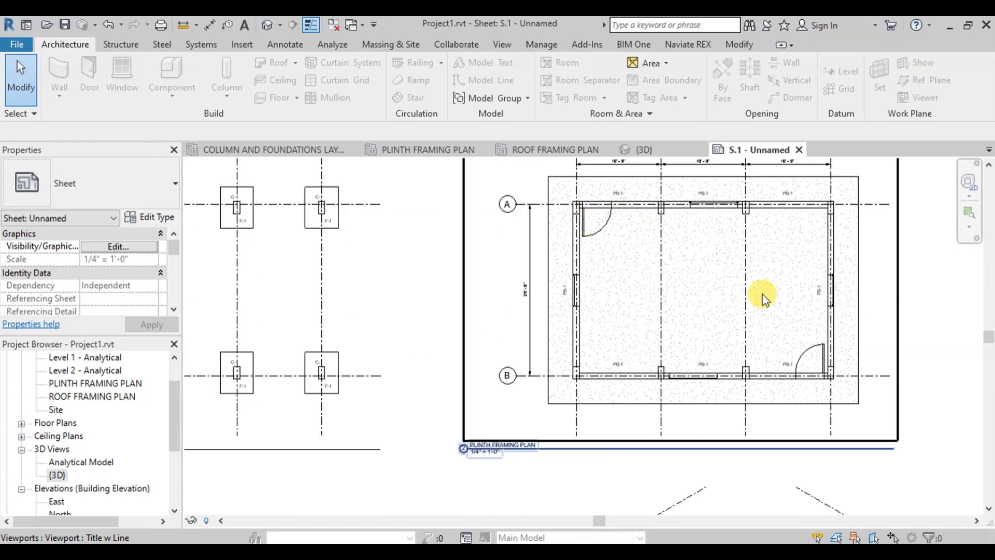
{"action": "double_click", "coordinate": [490, 280]}
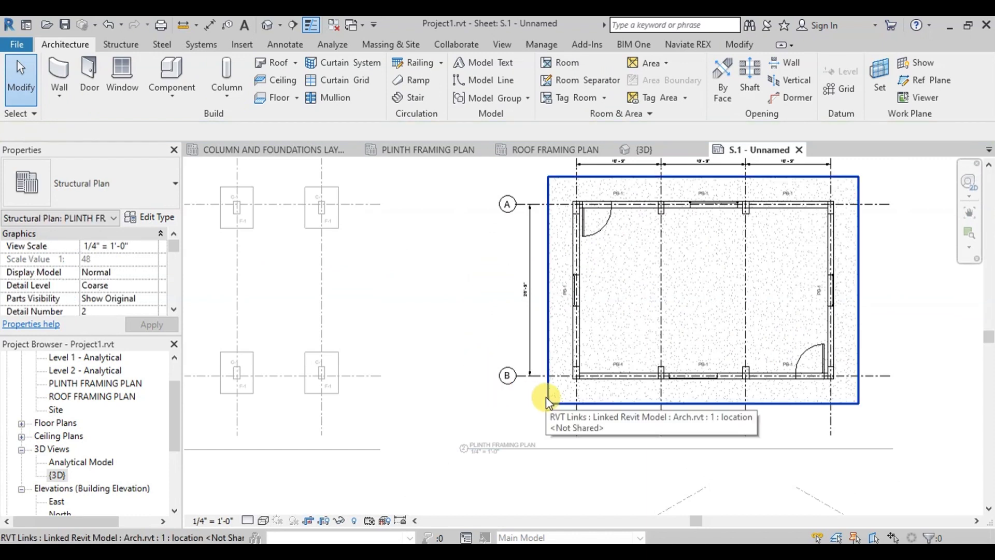
{"action": "key", "text": "v"}
{"action": "key", "text": "g"}
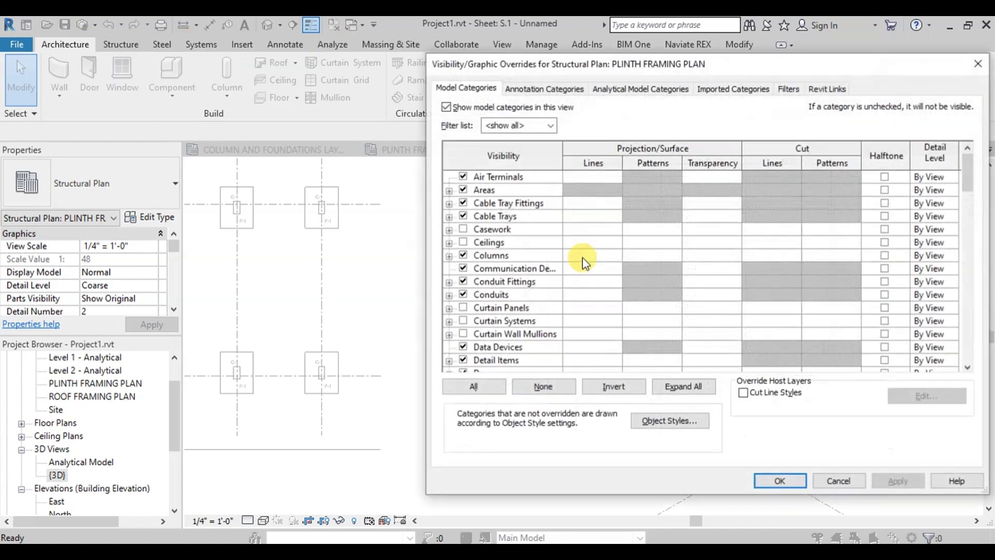
{"action": "left_click", "coordinate": [824, 90]}
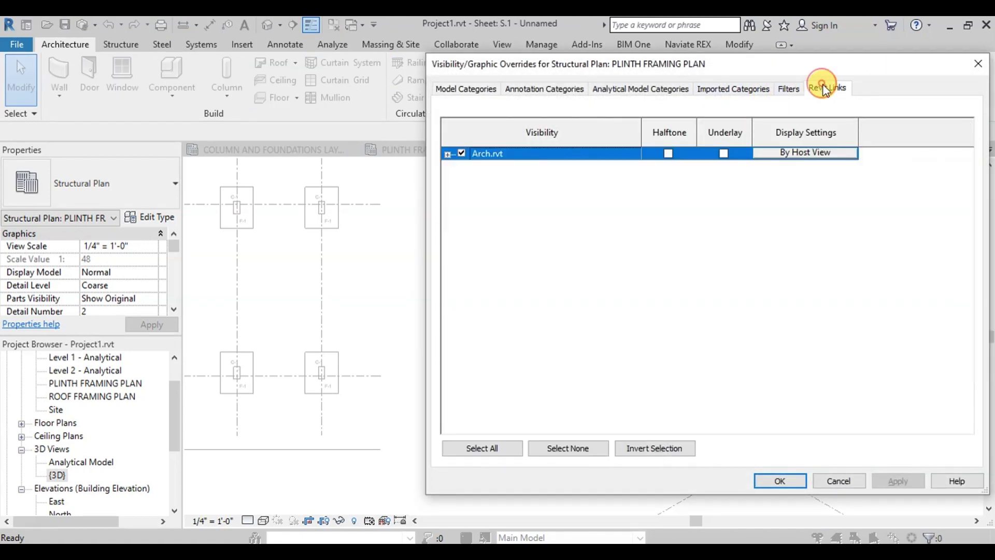
{"action": "left_click", "coordinate": [461, 153]}
{"action": "left_click", "coordinate": [780, 481]}
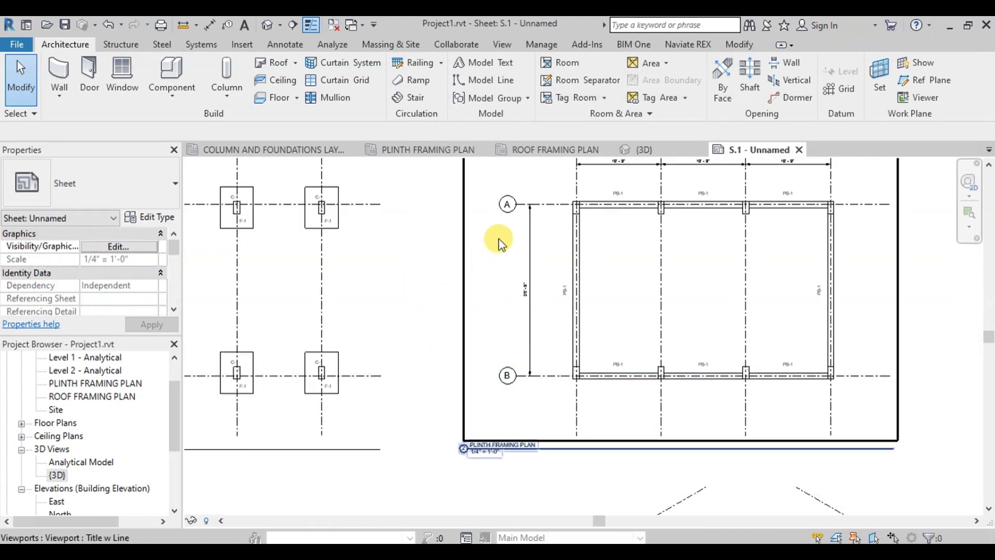
Examine the roof framing plan and 3D viewports up close, along with the overall sheet layout.
{"action": "scroll", "coordinate": [499, 238], "scroll_direction": "down", "scroll_amount": 4}
{"action": "scroll", "coordinate": [449, 439], "scroll_direction": "up", "scroll_amount": 4}
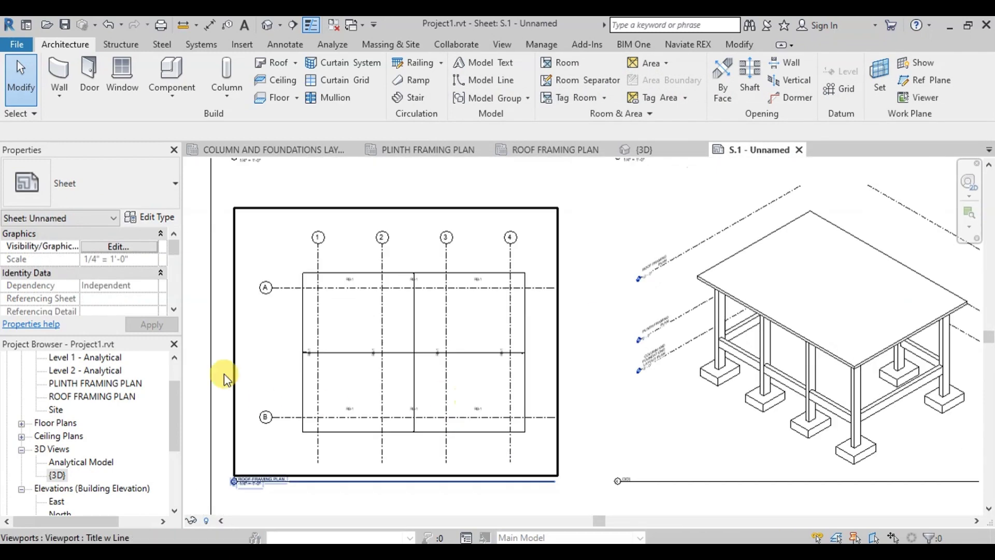
{"action": "scroll", "coordinate": [331, 402], "scroll_direction": "up", "scroll_amount": 2}
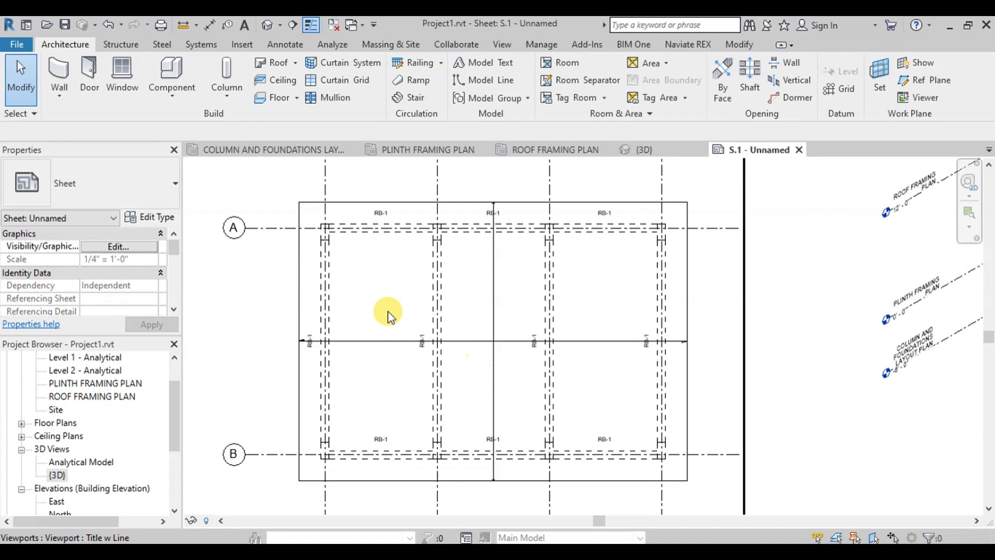
{"action": "scroll", "coordinate": [388, 313], "scroll_direction": "down", "scroll_amount": 3}
{"action": "scroll", "coordinate": [667, 288], "scroll_direction": "up", "scroll_amount": 4}
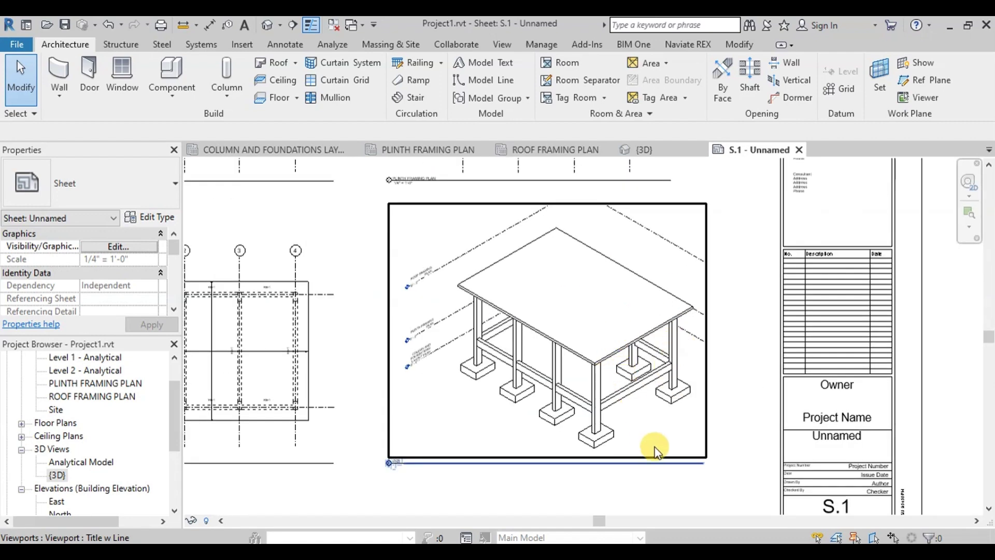
{"action": "scroll", "coordinate": [656, 452], "scroll_direction": "down", "scroll_amount": 3}
{"action": "scroll", "coordinate": [642, 435], "scroll_direction": "up", "scroll_amount": 3}
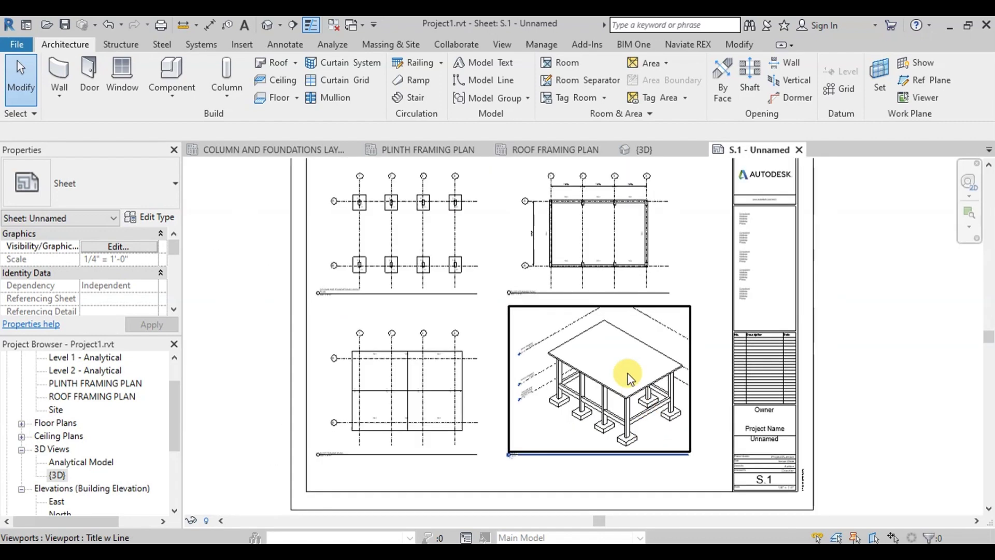